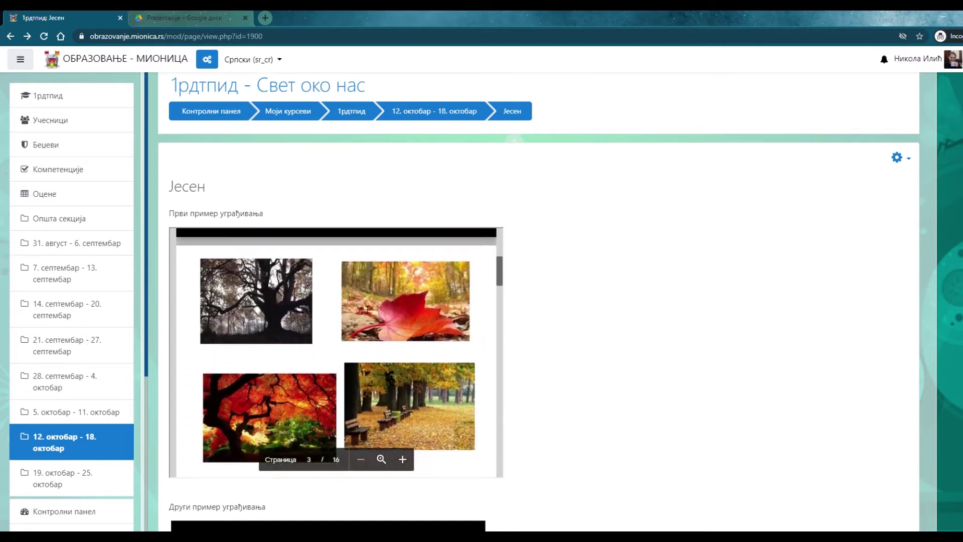
# - Examine the first embedded presentation on the Јесен page, browsing its pages and trying its zoom controls
pyautogui.scroll(-5, 364, 309)
pyautogui.scroll(-12, 367, 309)
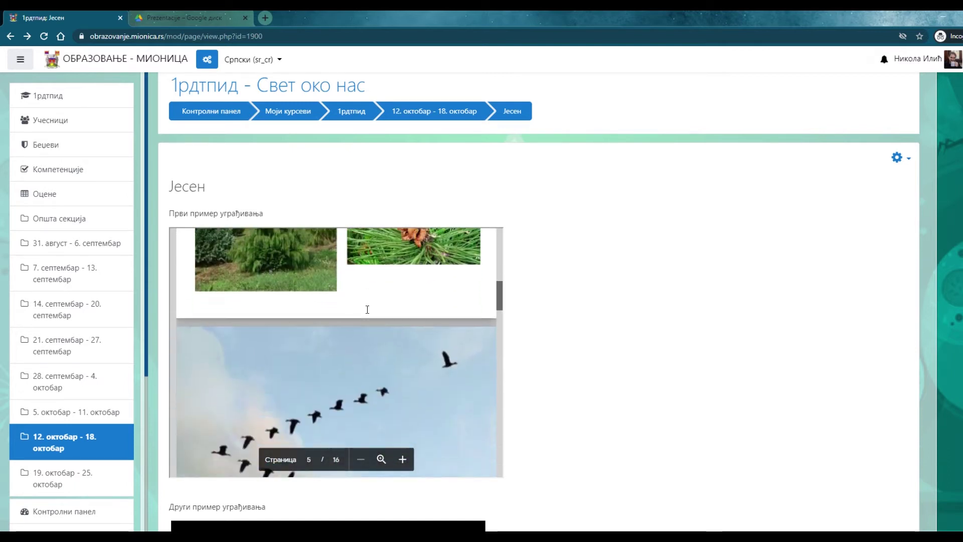
pyautogui.scroll(-12, 367, 309)
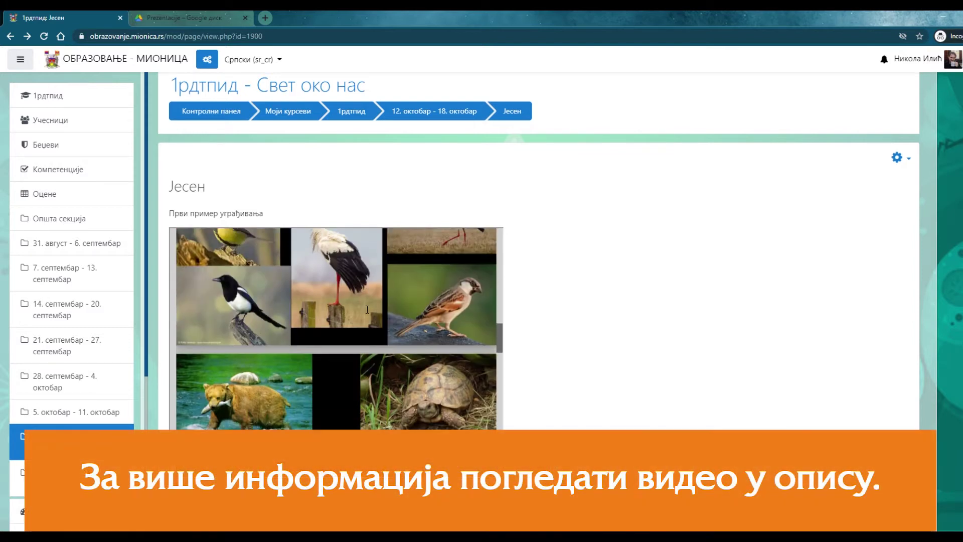
pyautogui.scroll(-5, 368, 310)
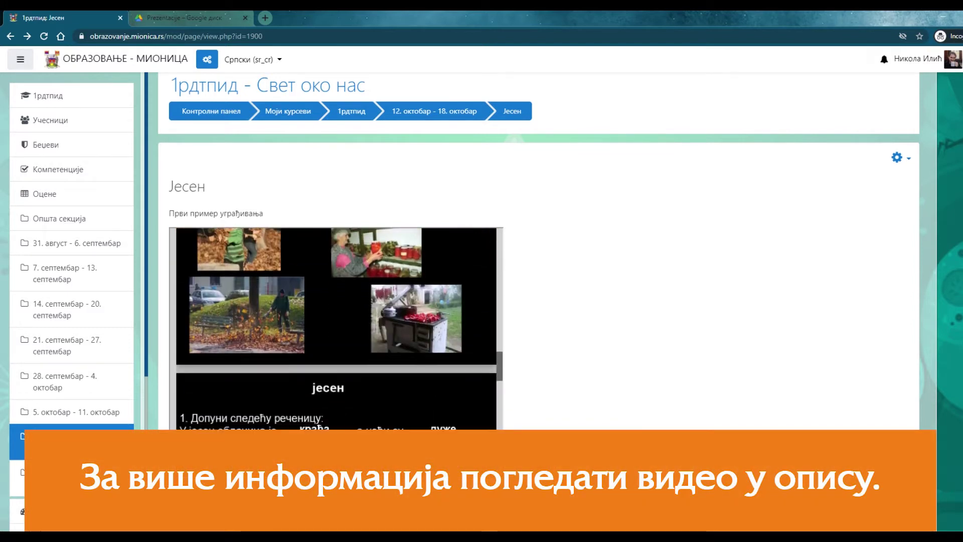
pyautogui.moveTo(497, 366); pyautogui.dragTo(497, 430)
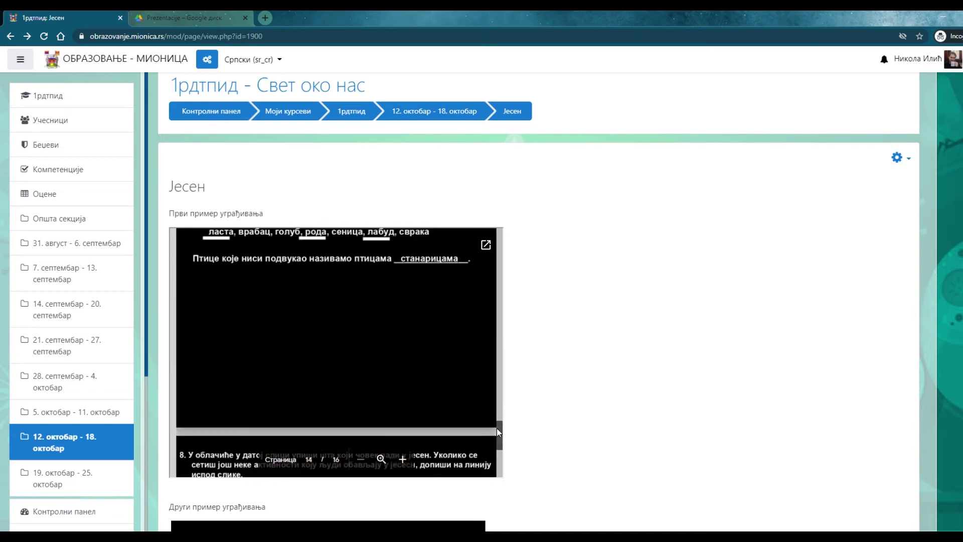
pyautogui.click(402, 459)
pyautogui.click(361, 459)
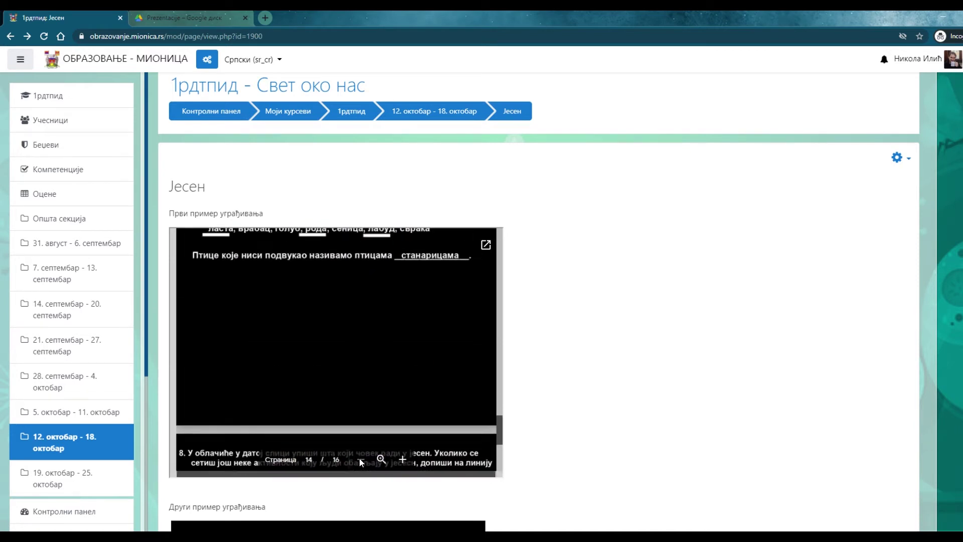
pyautogui.click(381, 459)
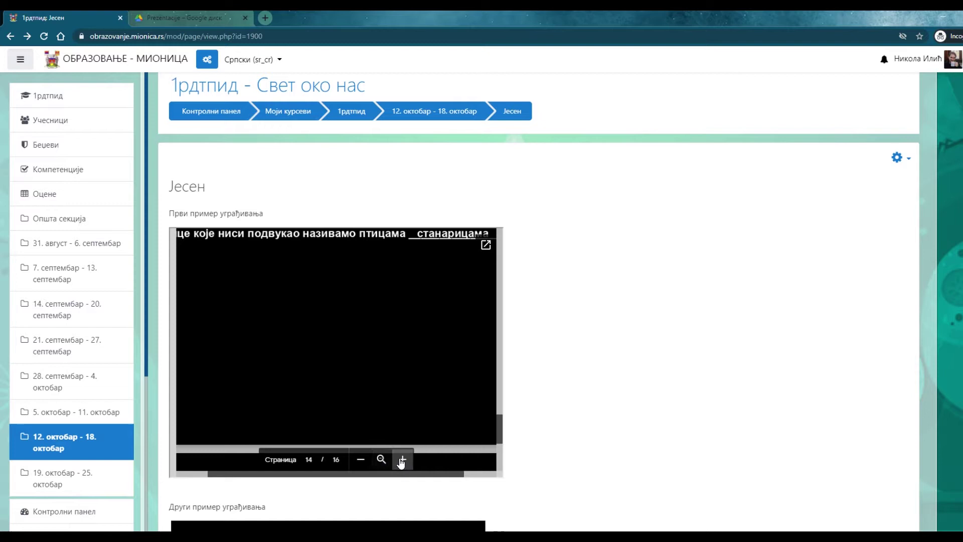
pyautogui.click(361, 459)
pyautogui.moveTo(497, 431); pyautogui.dragTo(495, 374)
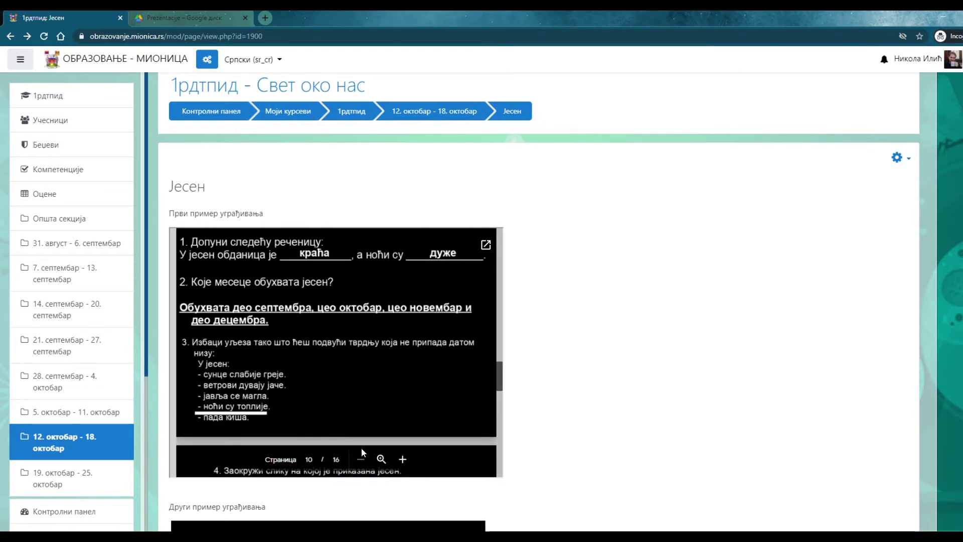
pyautogui.scroll(2, 482, 381)
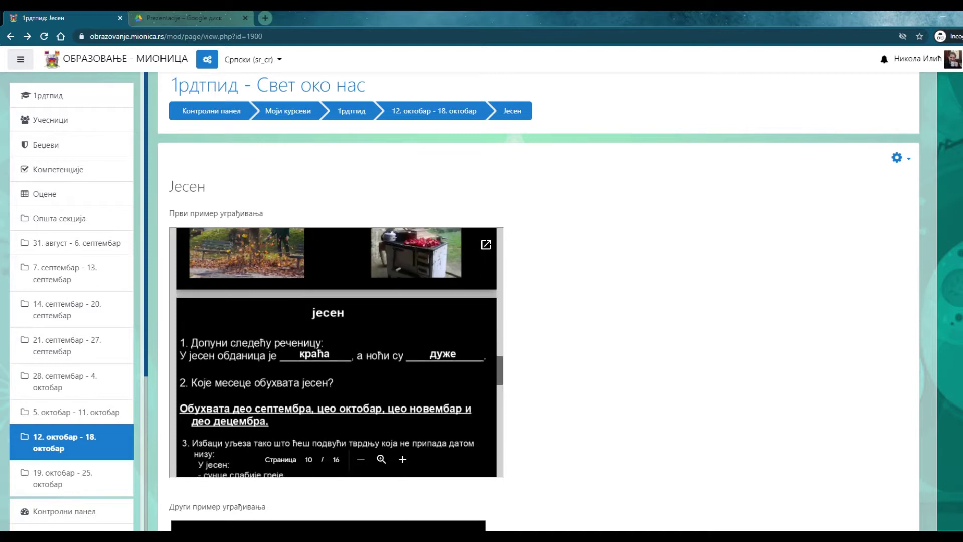
# - Examine the second embedded presentation on the Јесен page, advancing its animations and jumping to slide 10
pyautogui.scroll(-5, 585, 416)
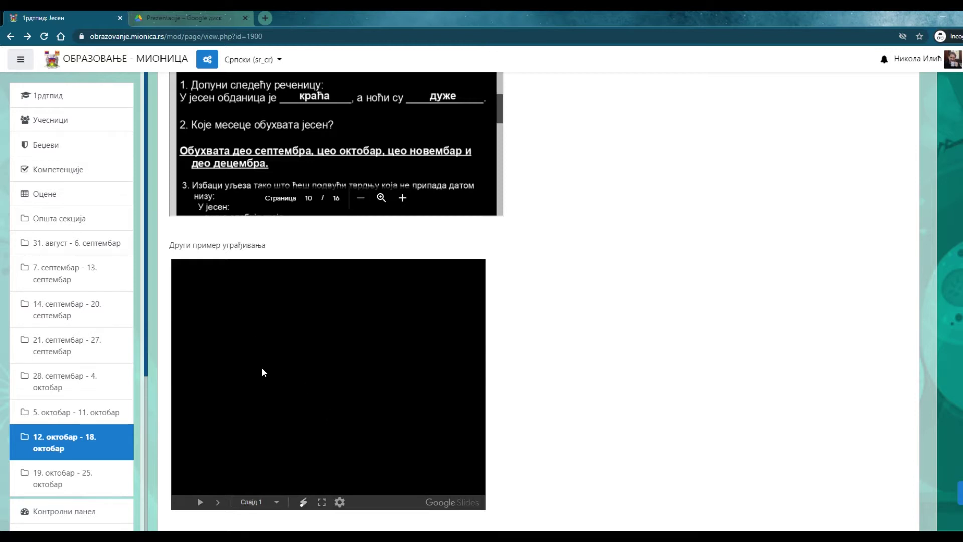
pyautogui.click(306, 362)
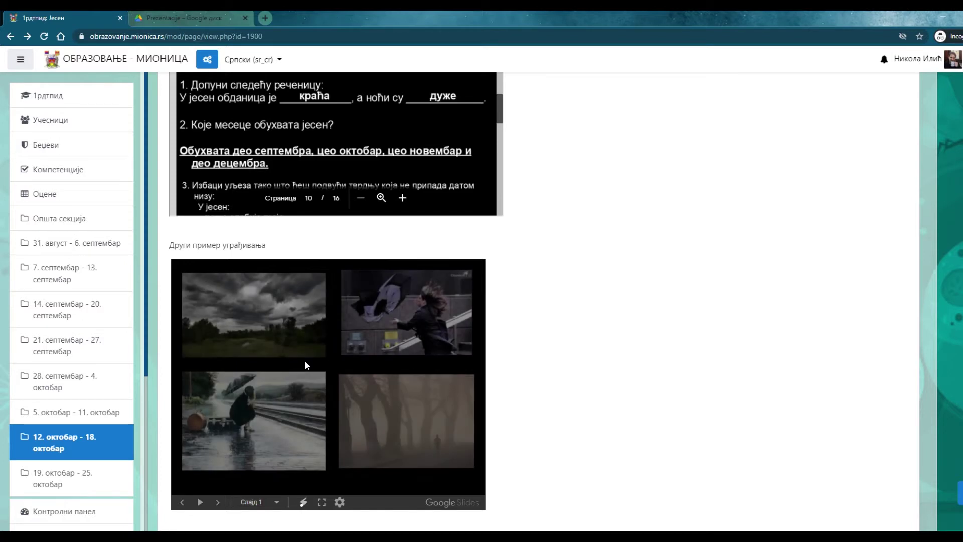
pyautogui.click(305, 363)
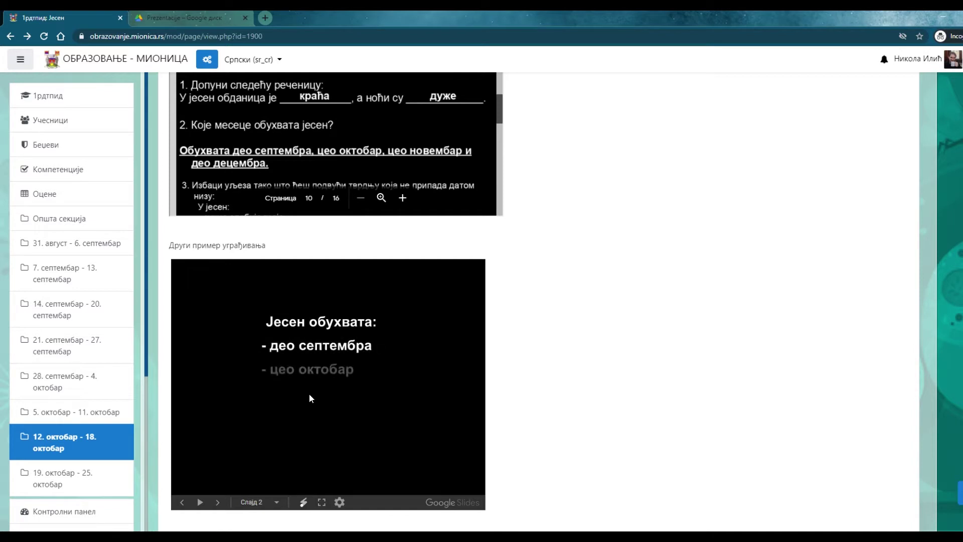
pyautogui.click(274, 502)
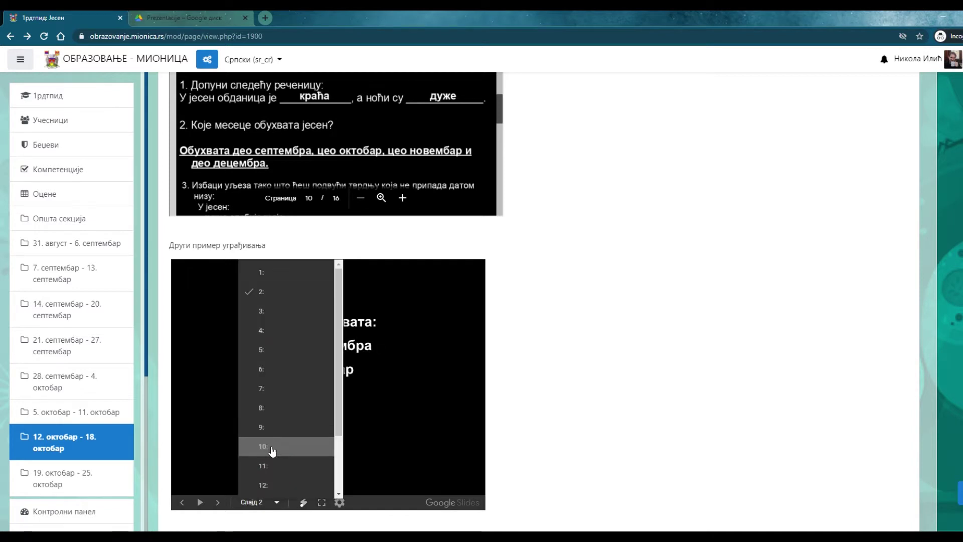
pyautogui.click(272, 450)
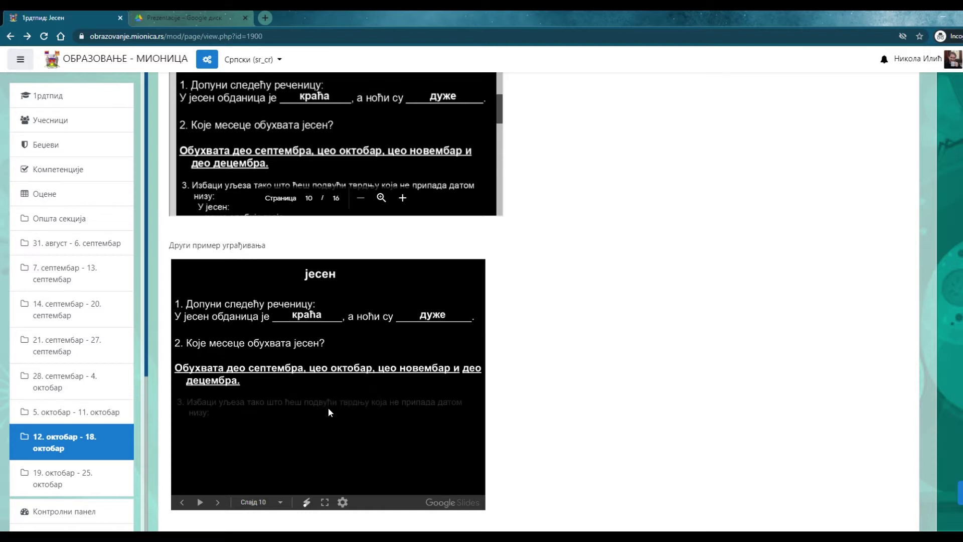
pyautogui.click(281, 502)
pyautogui.click(300, 399)
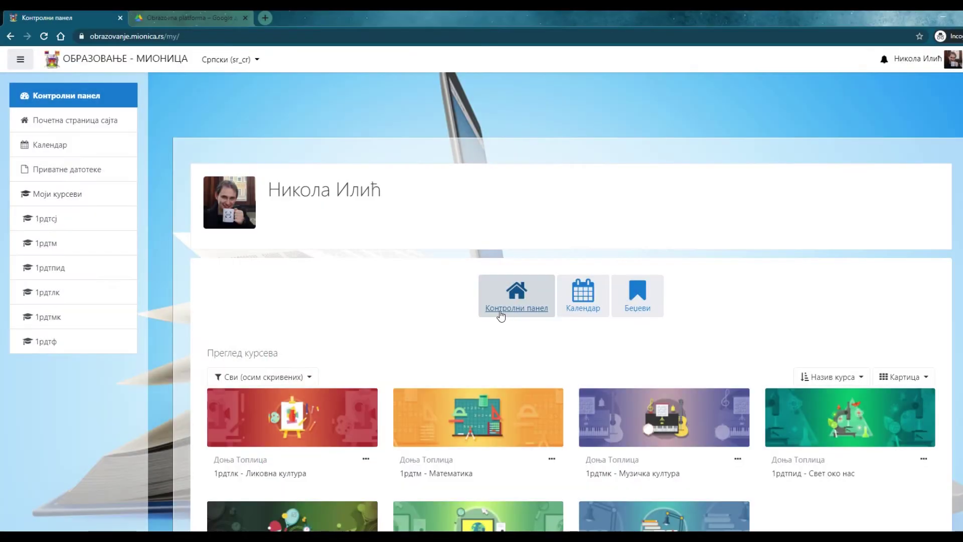
# - Open the 19. октобар - 25. октобар section of the 1рдтпид - Свет око нас course and turn on editing
pyautogui.click(501, 314)
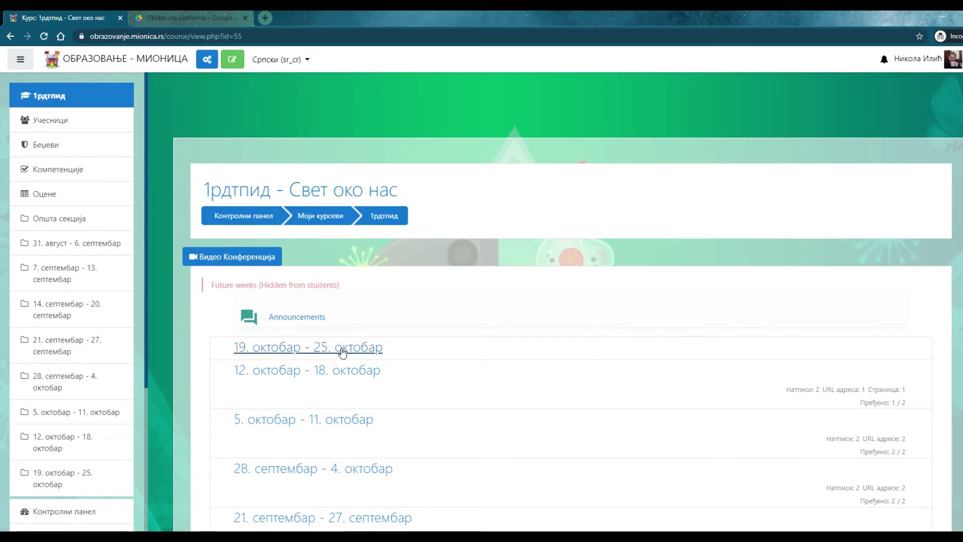
pyautogui.click(343, 353)
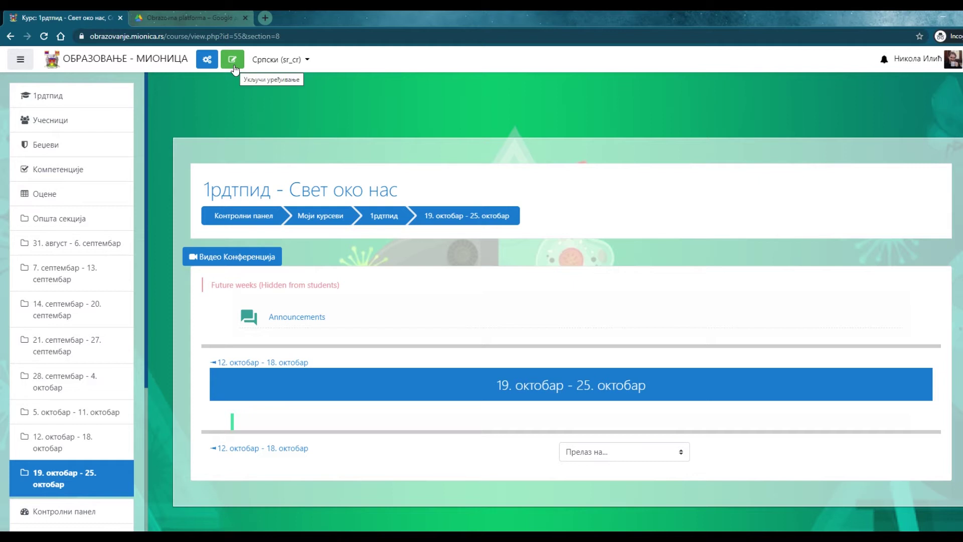
pyautogui.click(233, 66)
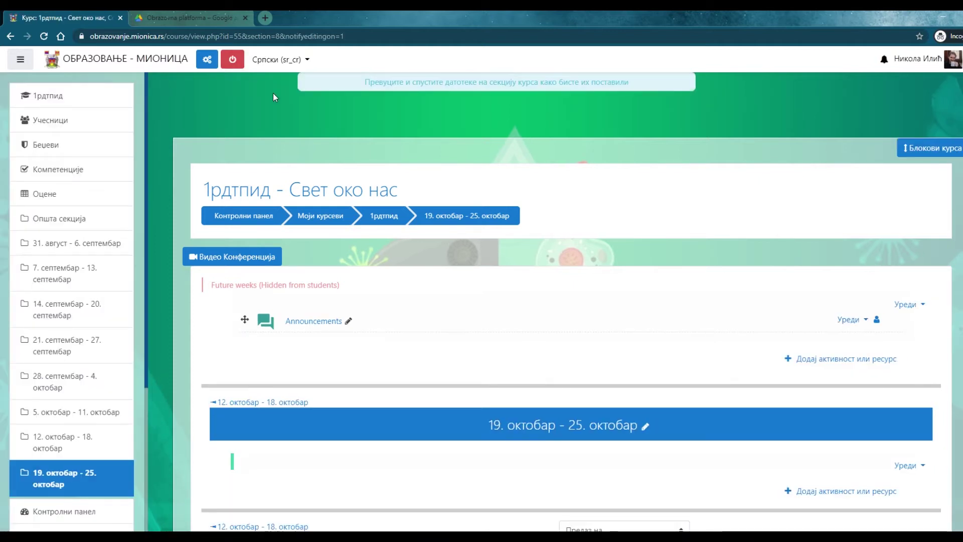
# - Start adding a Страница resource to the 19. октобар - 25. октобар section
pyautogui.scroll(-2, 639, 337)
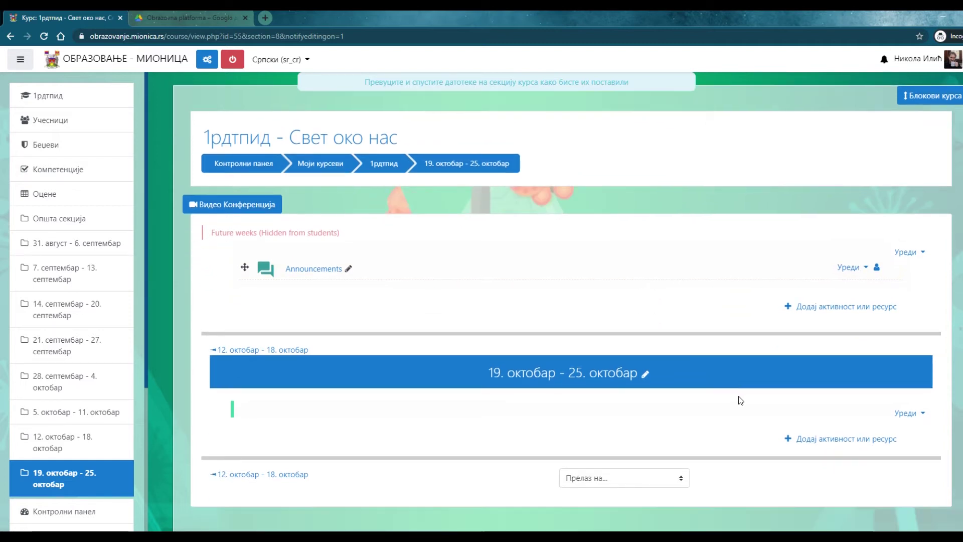
pyautogui.click(812, 440)
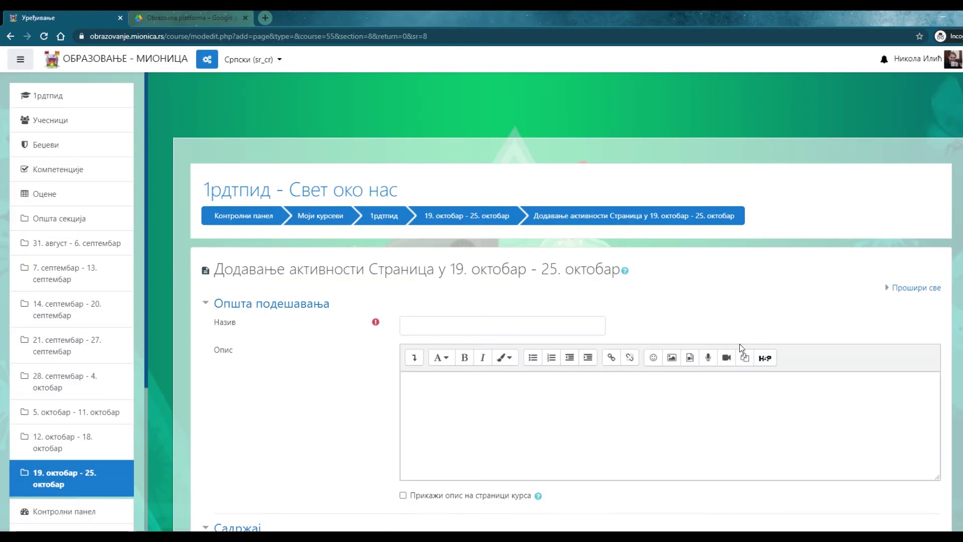
pyautogui.scroll(-2, 622, 397)
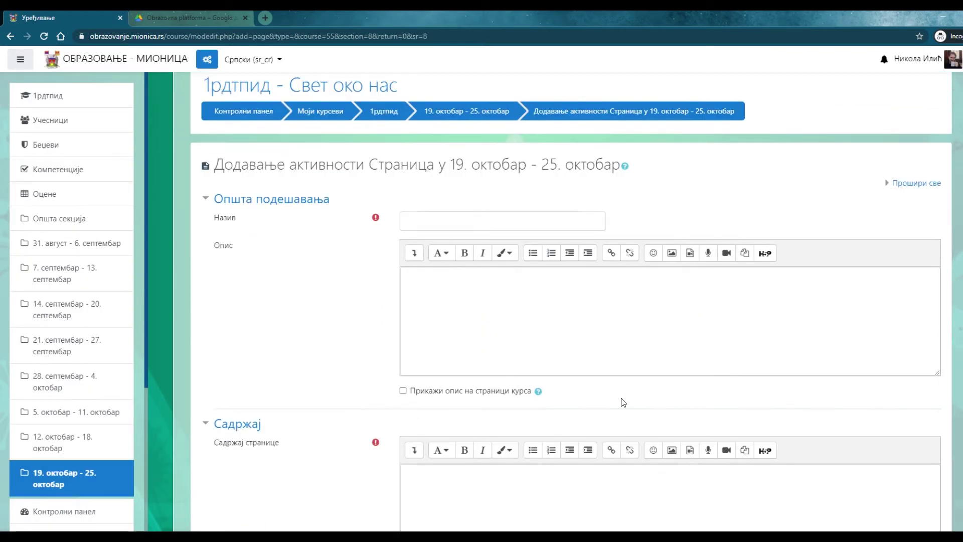
# - Switch to Google Drive and open jesen3.ppt from the Prezentacije folder in Google Slides
pyautogui.click(144, 20)
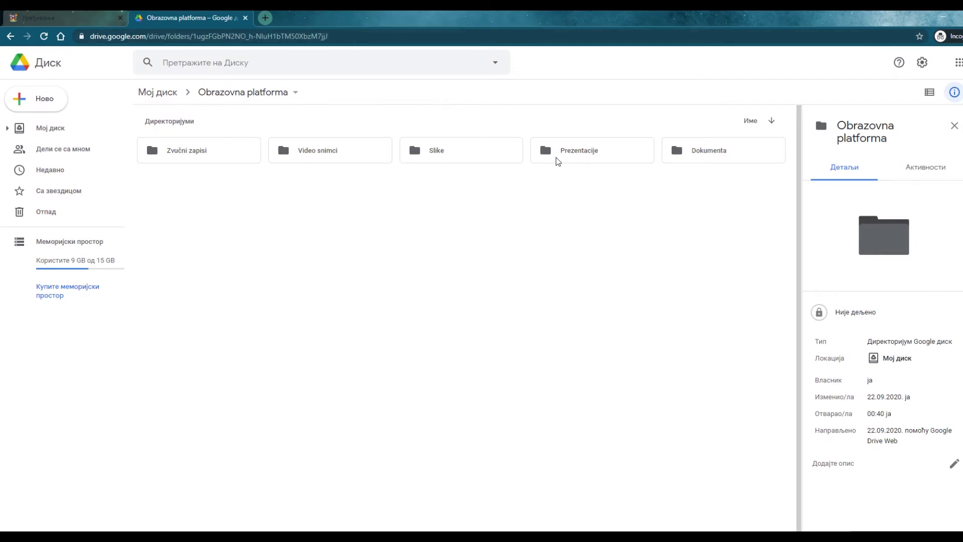
pyautogui.click(570, 158)
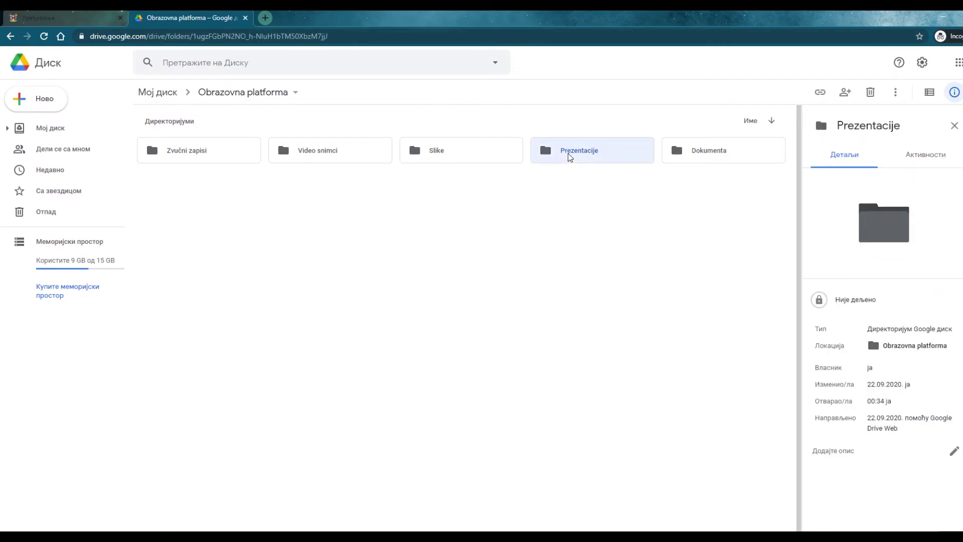
pyautogui.doubleClick(570, 158)
pyautogui.click(165, 174)
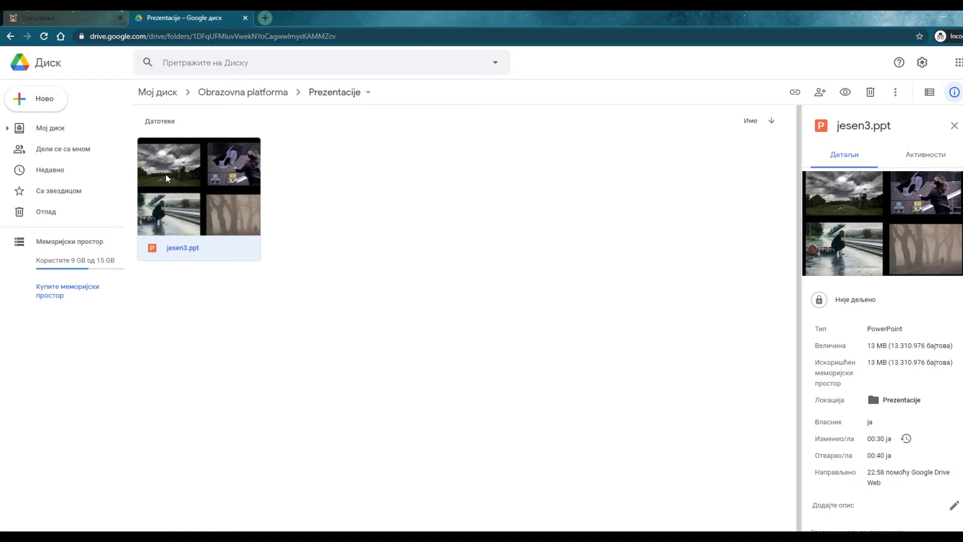
pyautogui.rightClick(167, 178)
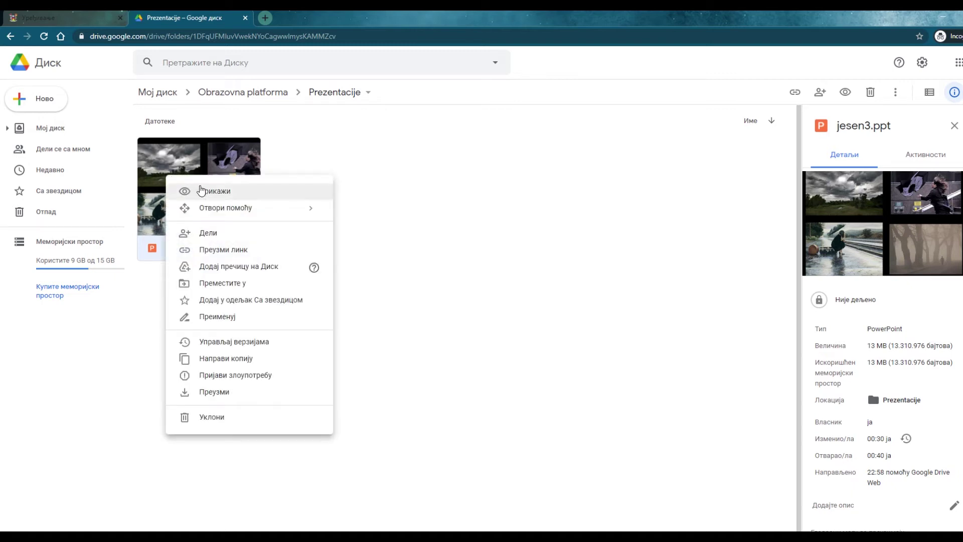
pyautogui.click(201, 190)
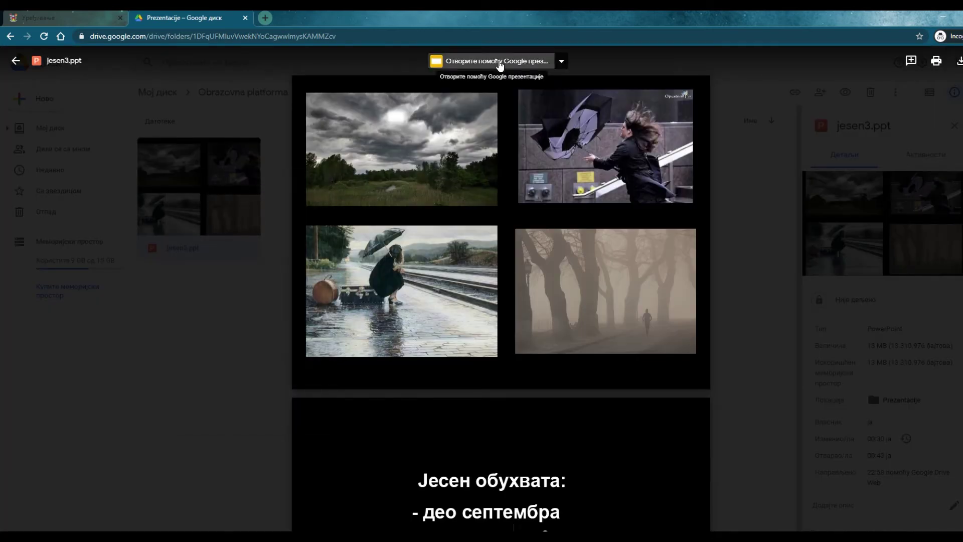
pyautogui.click(499, 62)
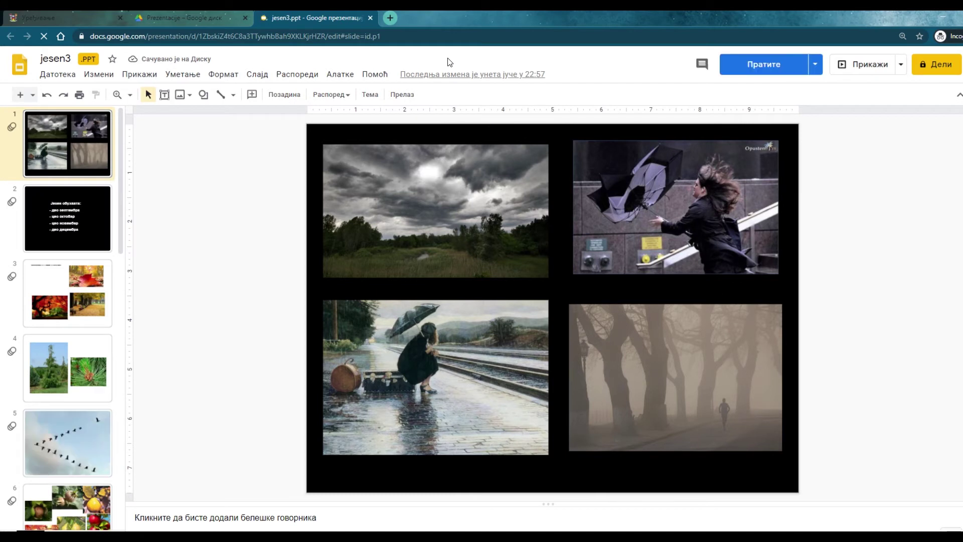
# - Publish the jesen3 presentation to the web as an embed with the slide size Мало (480x389)
pyautogui.click(72, 78)
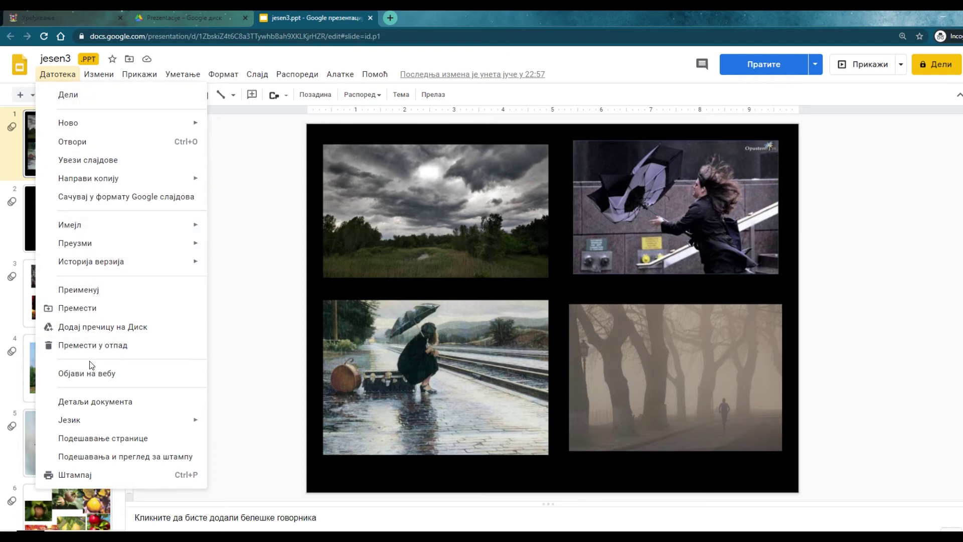
pyautogui.click(90, 374)
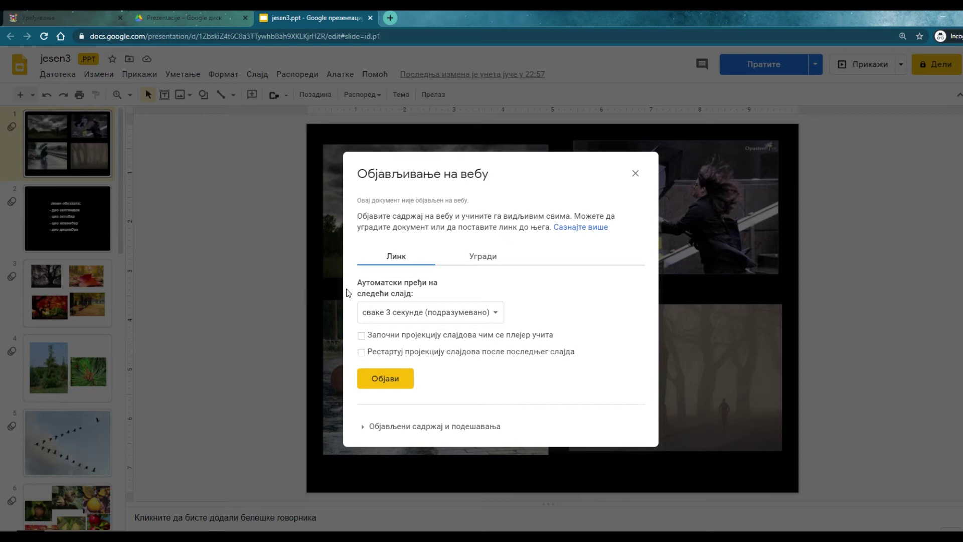
pyautogui.click(474, 264)
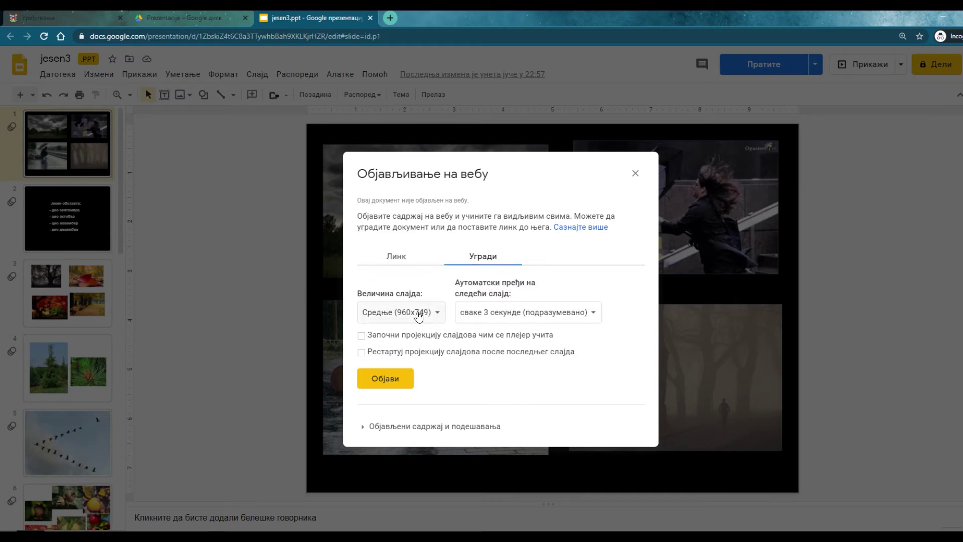
pyautogui.click(418, 315)
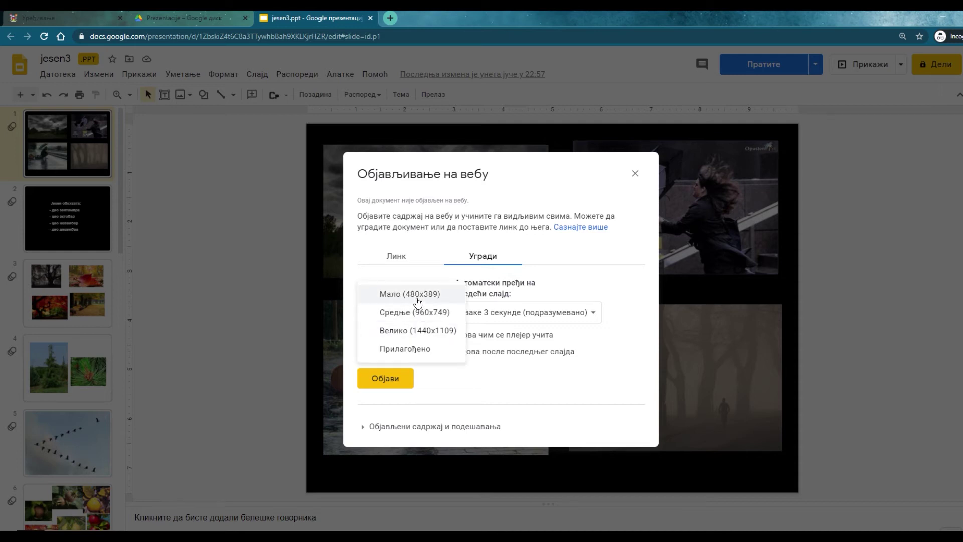
pyautogui.click(417, 298)
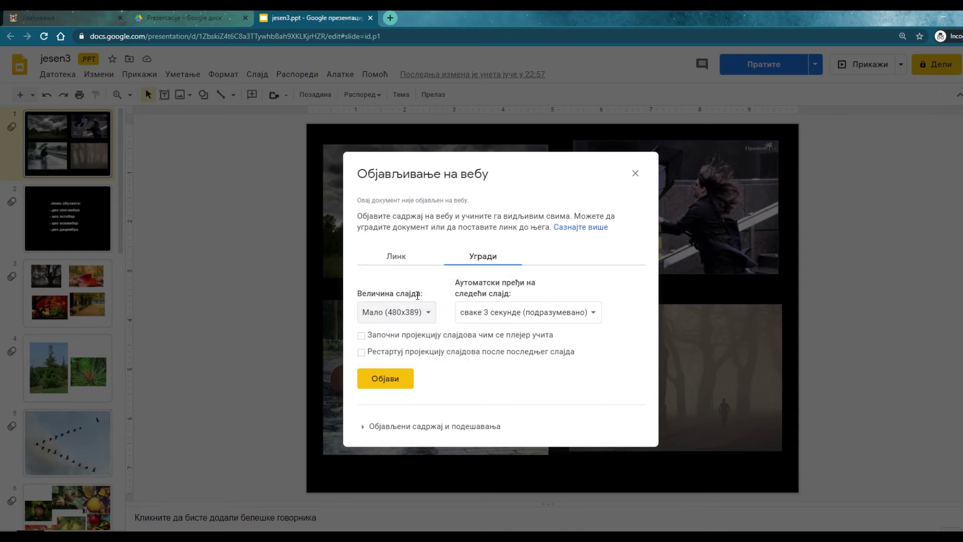
pyautogui.click(386, 379)
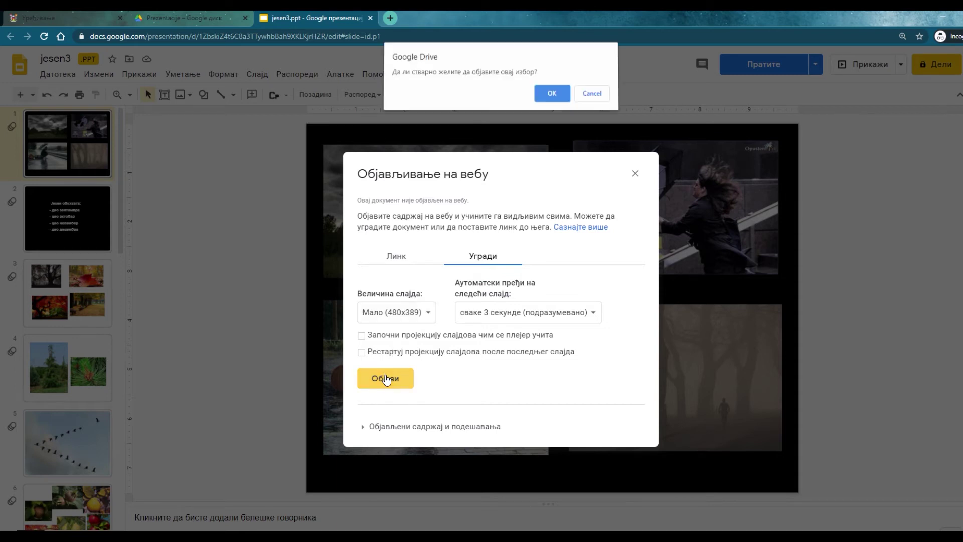
pyautogui.click(555, 99)
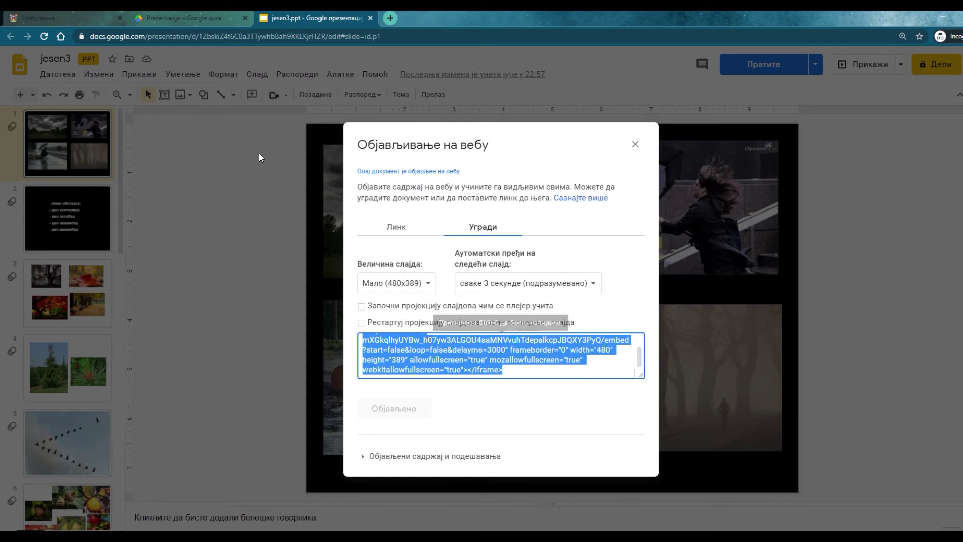
# - Return to the Moodle page form and replace the Садржај странице HTML source with the presentation's iframe embed code, restoring the visual view
pyautogui.click(81, 19)
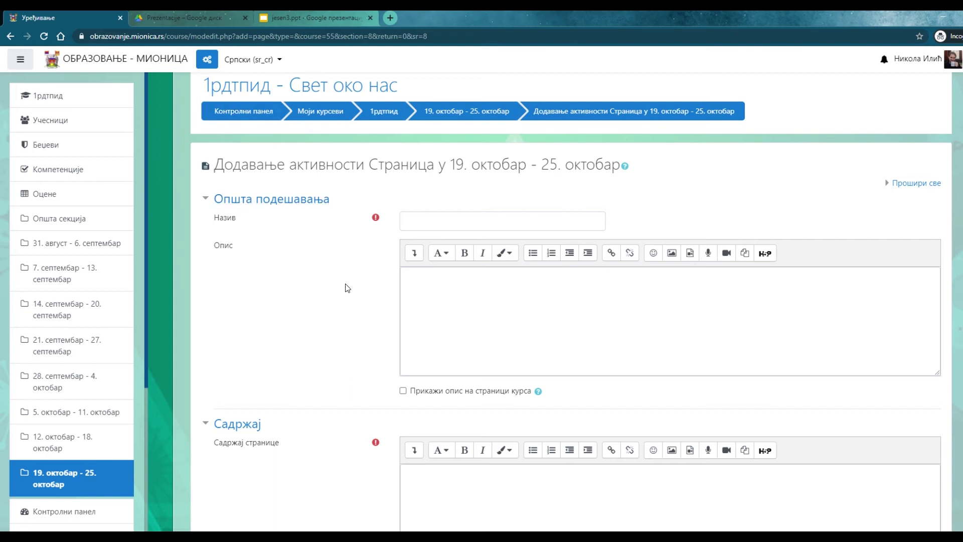
pyautogui.click(406, 454)
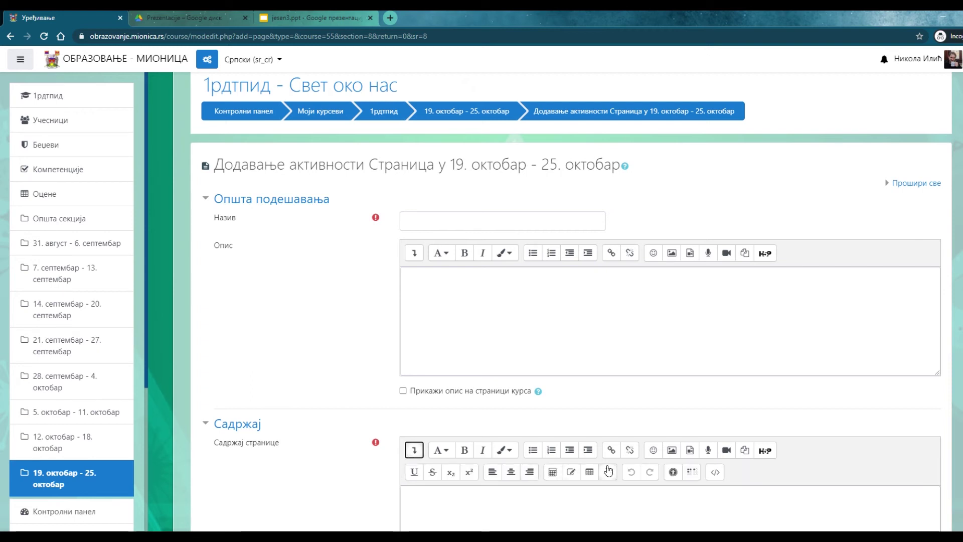
pyautogui.click(715, 474)
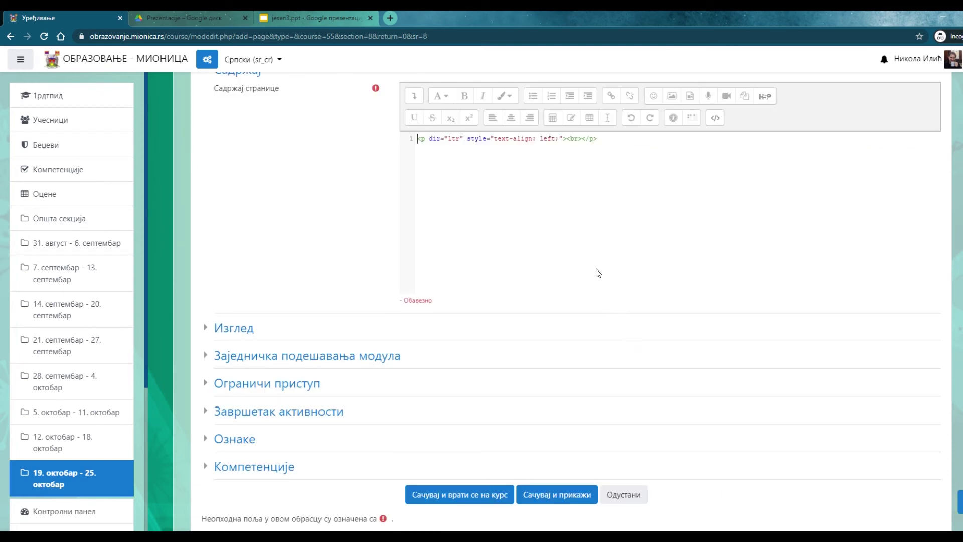
pyautogui.hotkey('ctrl', 'a')
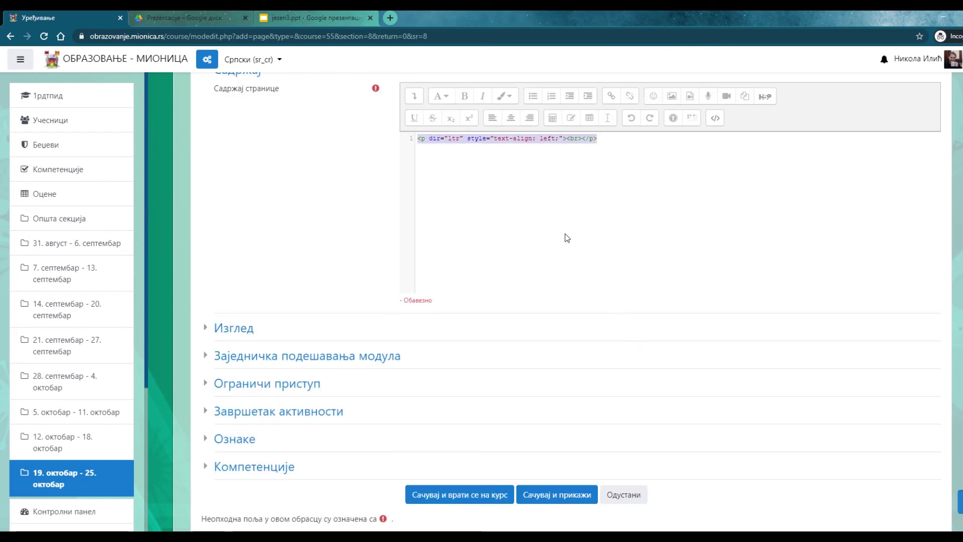
pyautogui.write('<iframe src="https://docs.google.com/presentation/d/e/2PACX-1vTyn14adVVFsQ-mXGkq1hyUYBw_h07yw3ALGOU4saMNVvuhTdepalkcpJBQXY3PyQ/embed?start=false&loop=false&delayms=3000" frameborder="0" width="480" height="389" allowfullscreen="true" mozallowfullscreen="true" webkitallowfullscreen="true"></iframe>')
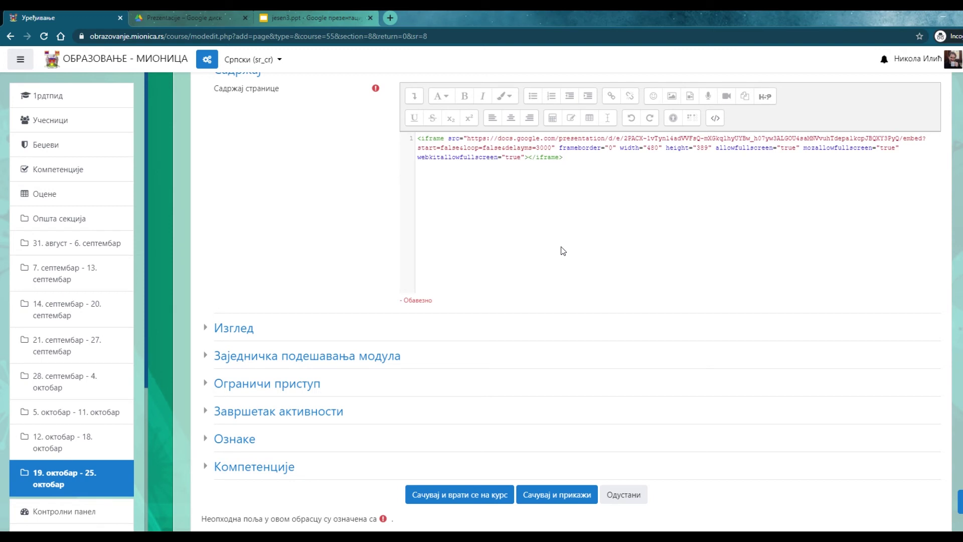
pyautogui.scroll(3, 565, 252)
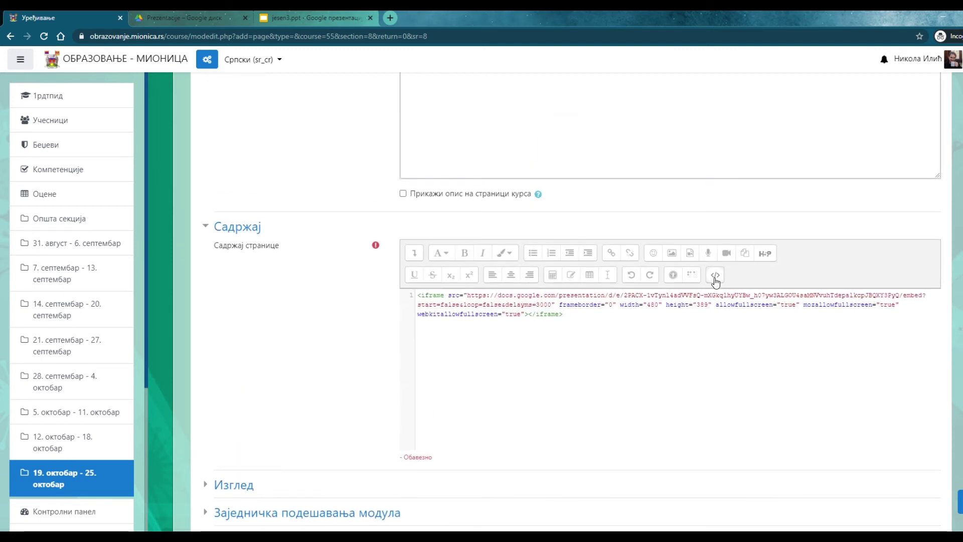
pyautogui.click(715, 275)
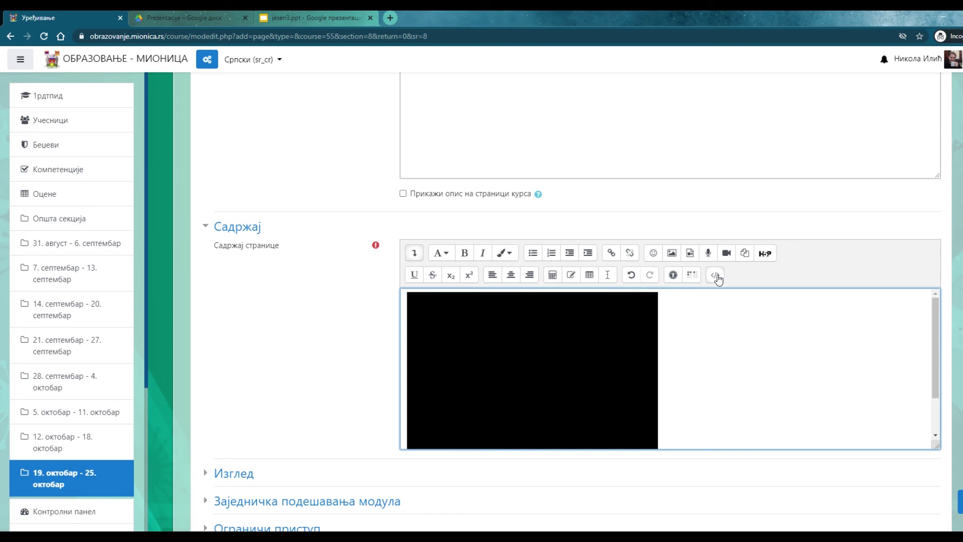
# - Name the page Јесен, then save and display it
pyautogui.scroll(5, 601, 221)
pyautogui.click(534, 285)
pyautogui.write('Јесен')
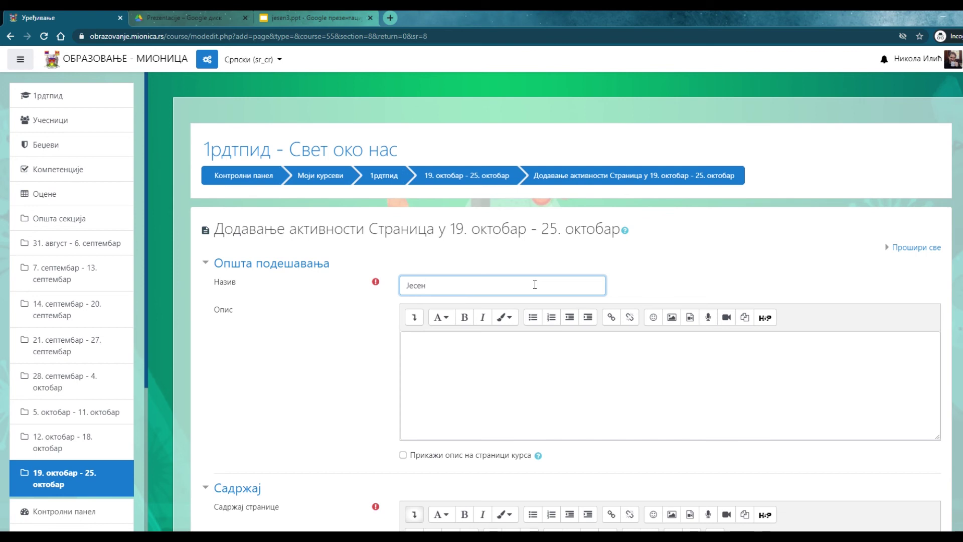
pyautogui.scroll(-7, 534, 283)
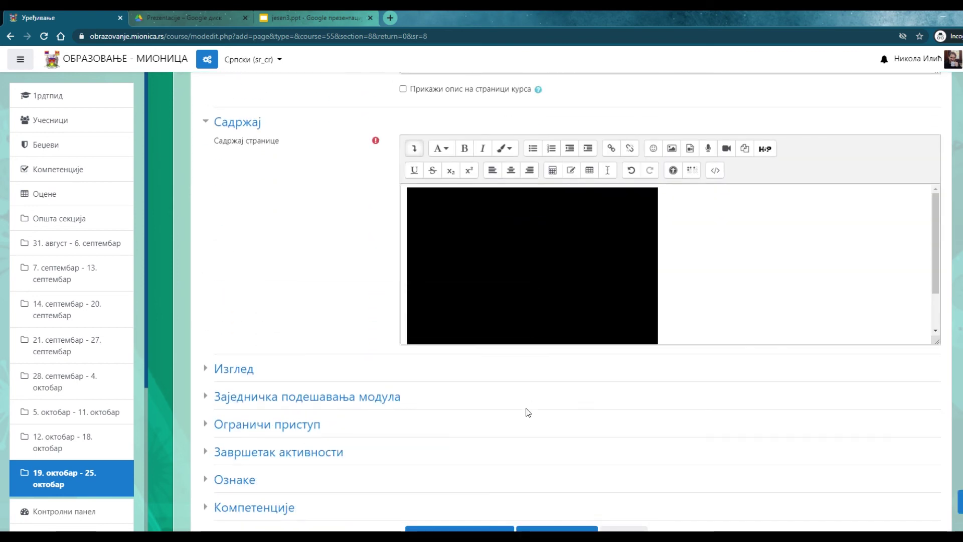
pyautogui.click(546, 530)
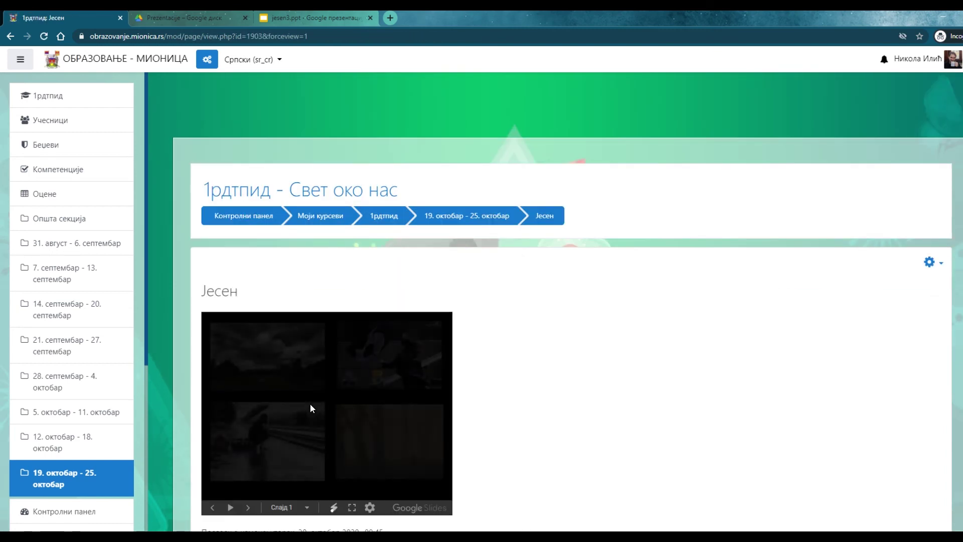
# - Advance the embedded presentation on the Јесен page to slide 3 to check its playback
pyautogui.click(310, 404)
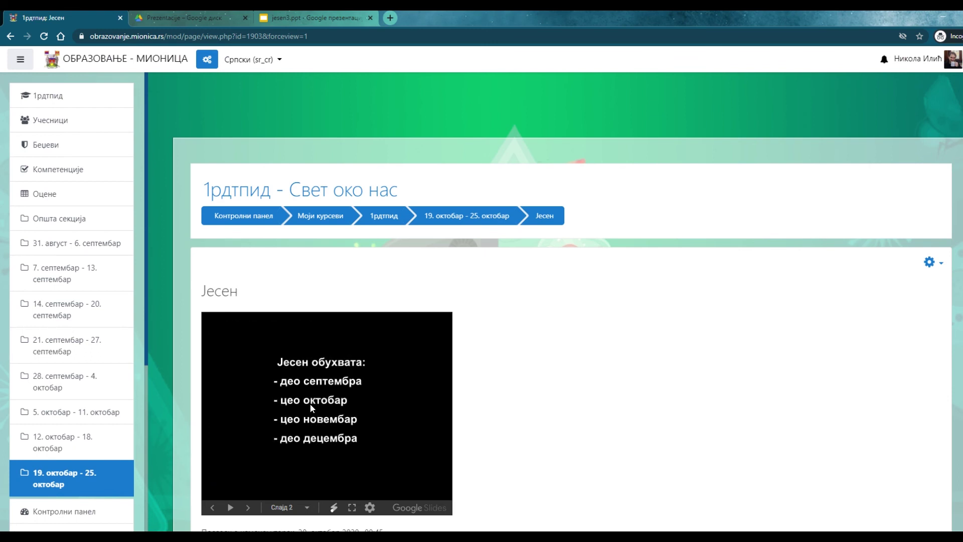
pyautogui.click(310, 403)
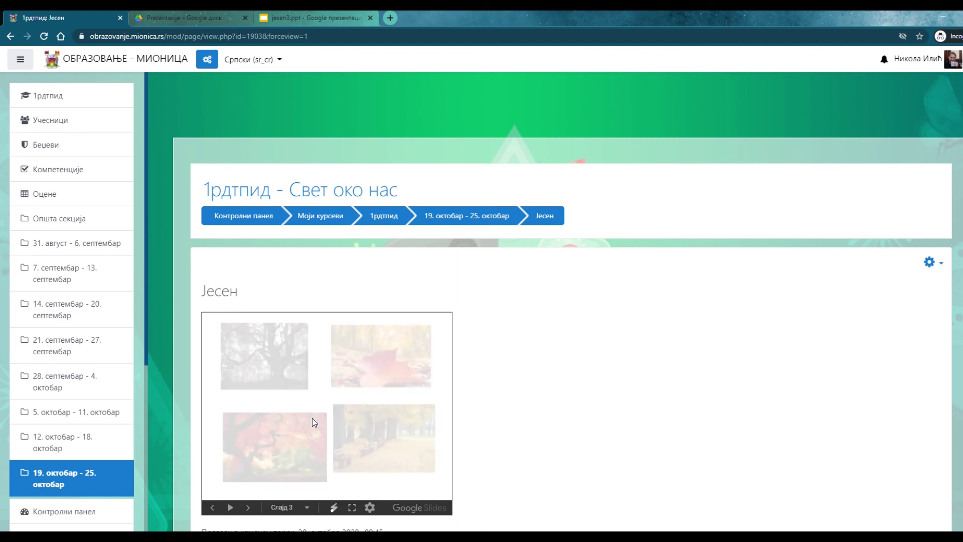